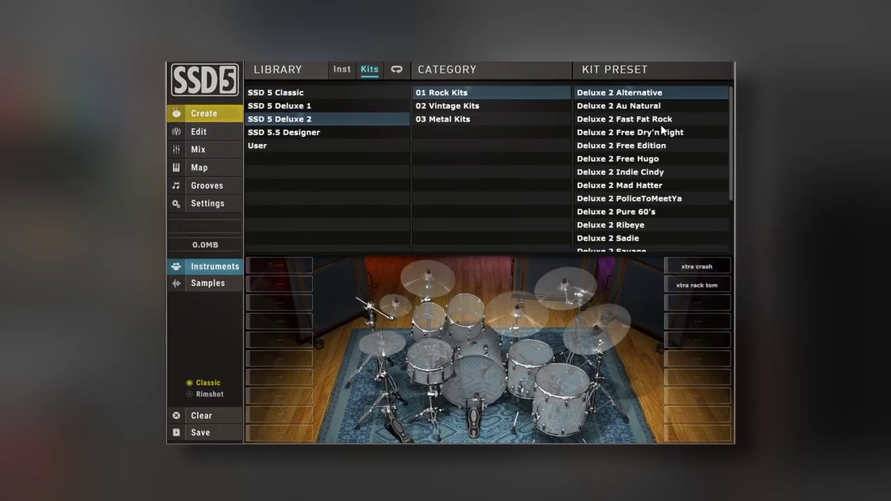
# Step: Load the Deluxe 2 Free Dry'n Tight kit from SSD 5 Deluxe 2's Rock Kits
pyautogui.click(663, 131)
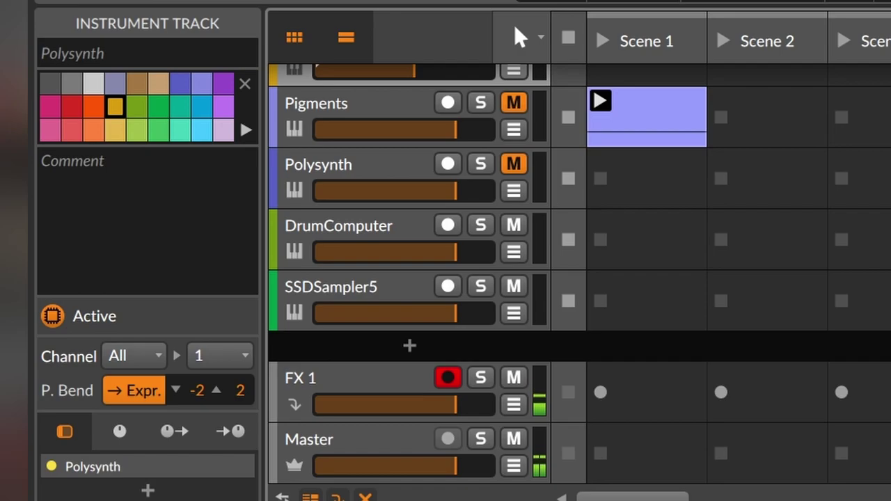
# Step: Select and arm the SSDSampler5 track and open its 'All ins' note input choices
pyautogui.press('Down')
pyautogui.press('Down')
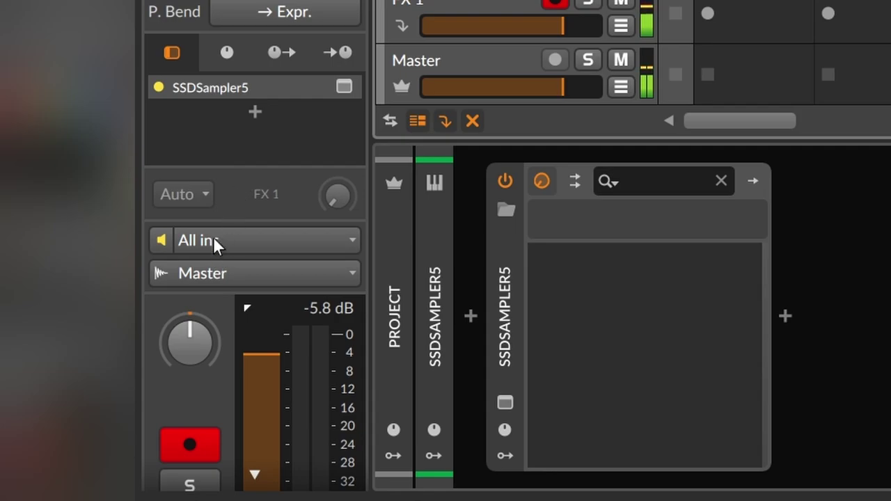
pyautogui.click(214, 238)
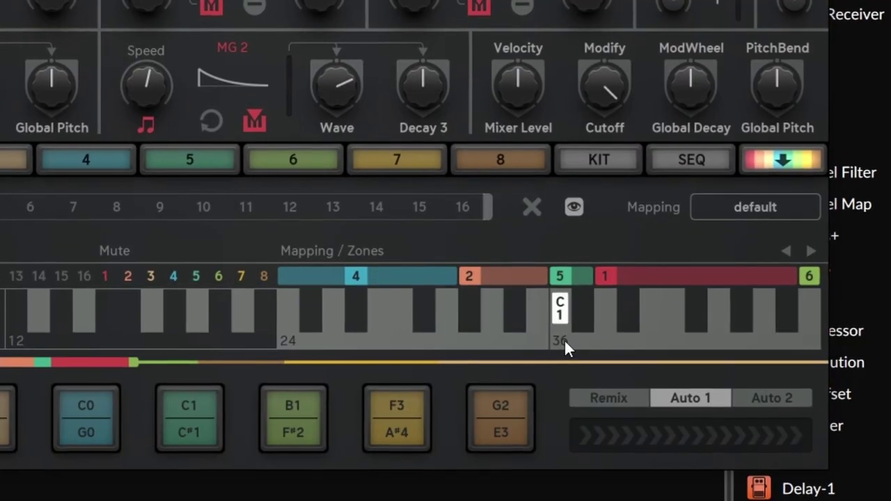
# Step: Move zone 1's starting key from C#1 to D1 in the key mapping
pyautogui.moveTo(616, 353); pyautogui.dragTo(631, 350)
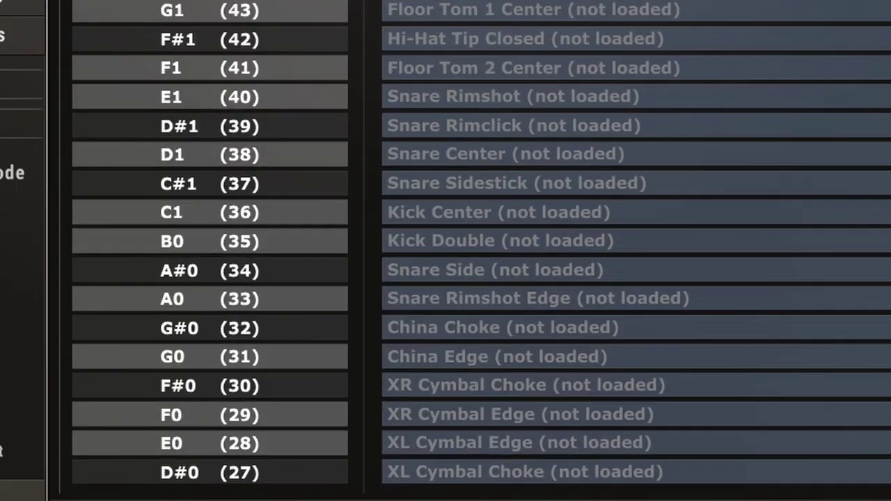
pyautogui.scroll(3, 446, 243)
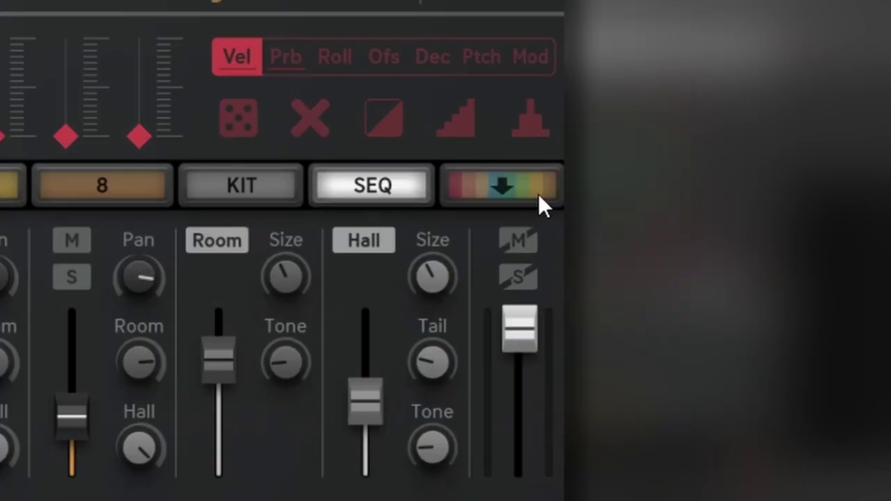
# Step: Show the Chain/Mapping/Zones panel, move zone 4's start higher, and audition zones 5 and 6
pyautogui.click(710, 300)
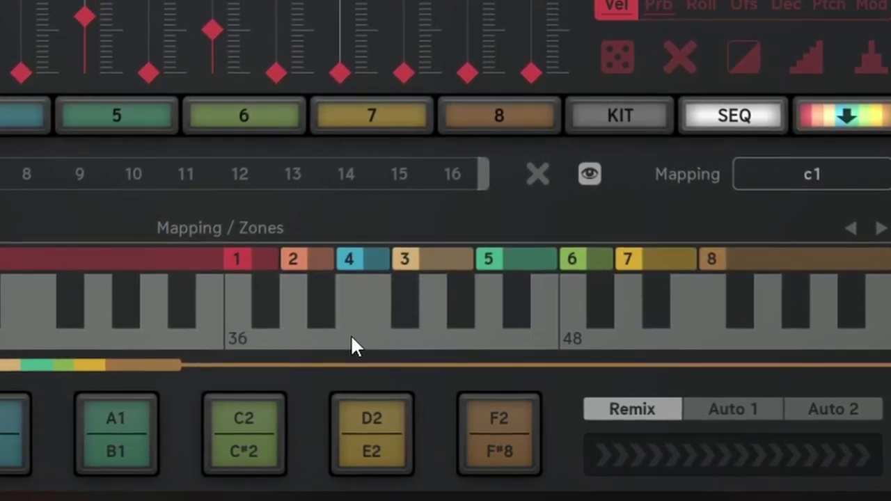
pyautogui.click(381, 341)
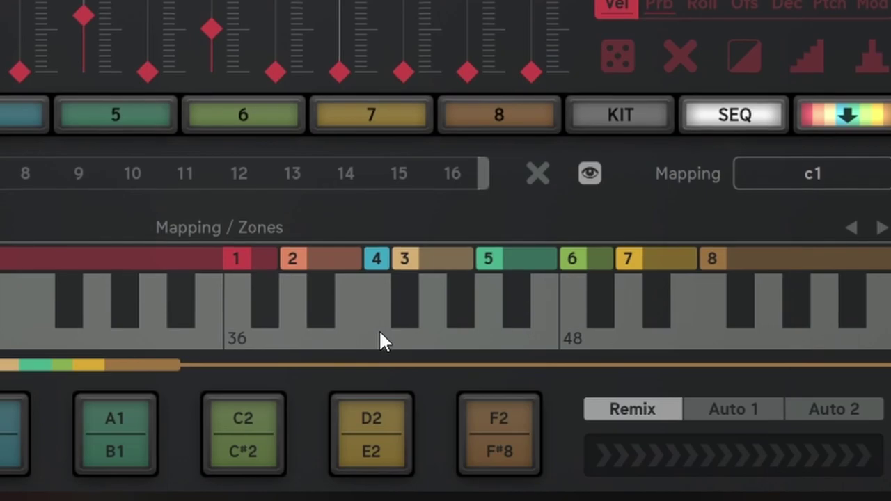
pyautogui.click(493, 329)
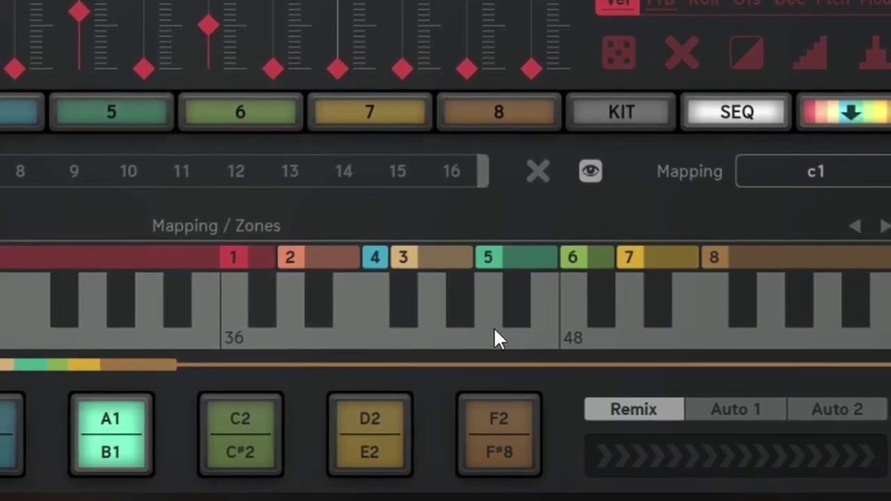
pyautogui.click(569, 331)
pyautogui.click(569, 331)
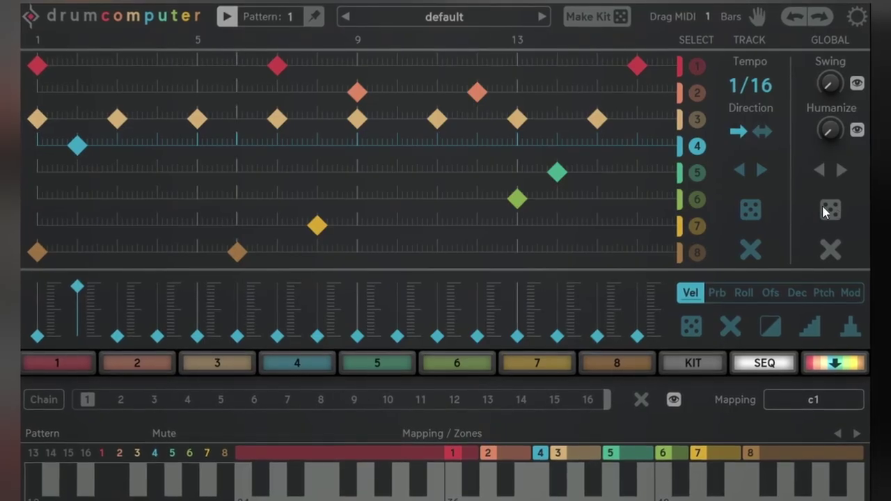
# Step: Randomize all eight tracks' patterns several times, then clear every pattern
pyautogui.click(833, 210)
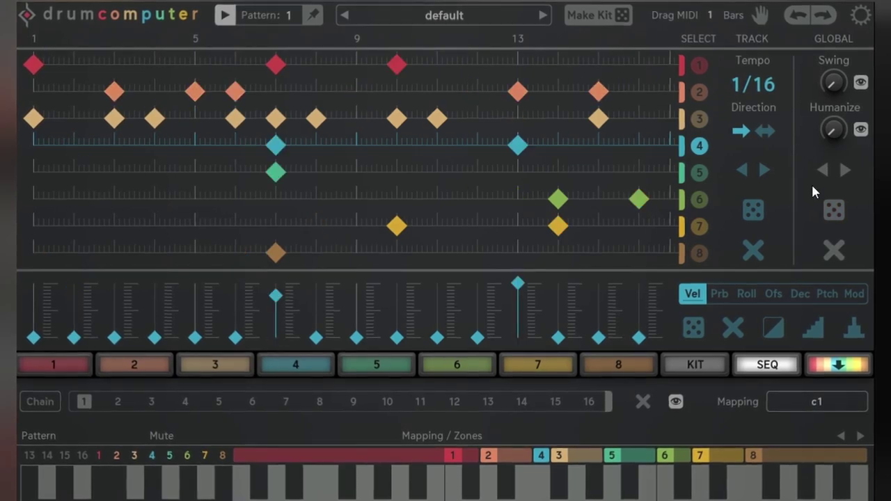
pyautogui.click(839, 210)
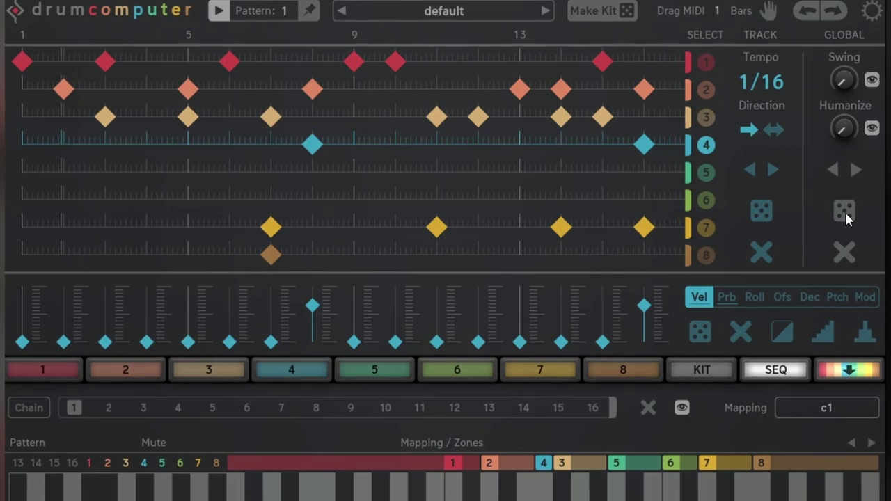
pyautogui.click(841, 211)
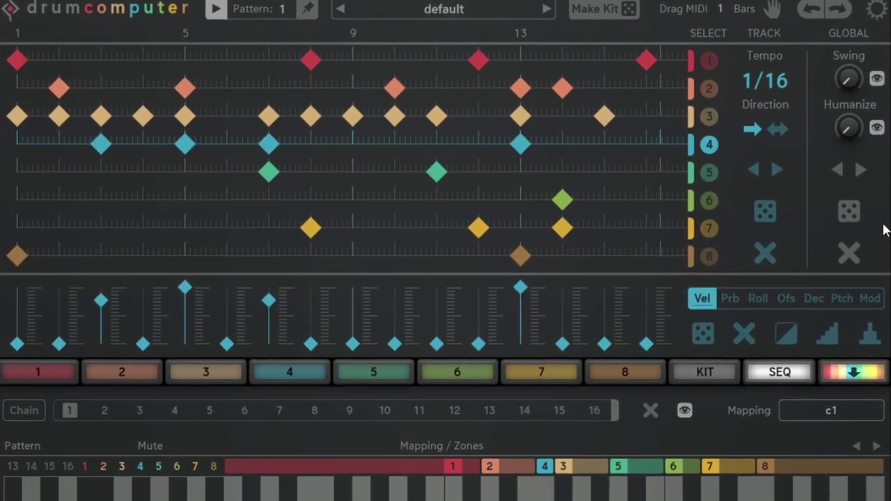
pyautogui.click(850, 253)
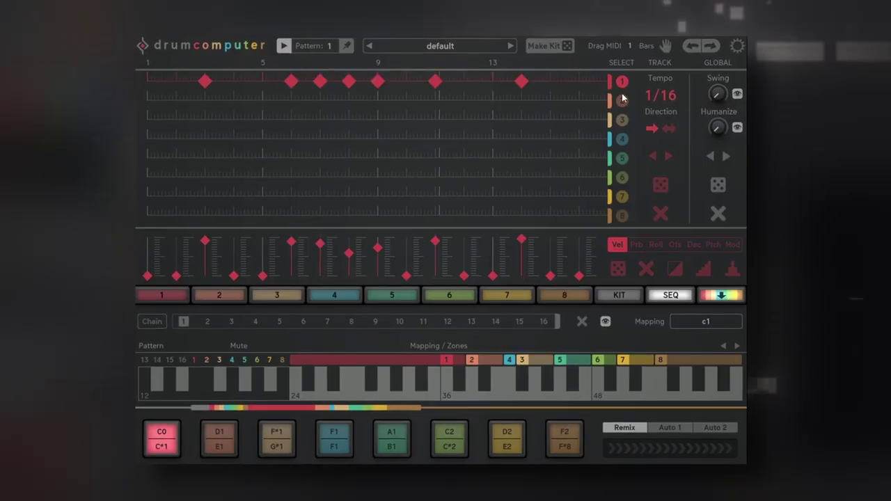
# Step: Give tracks 3, 4 and 8 random note patterns
pyautogui.click(623, 119)
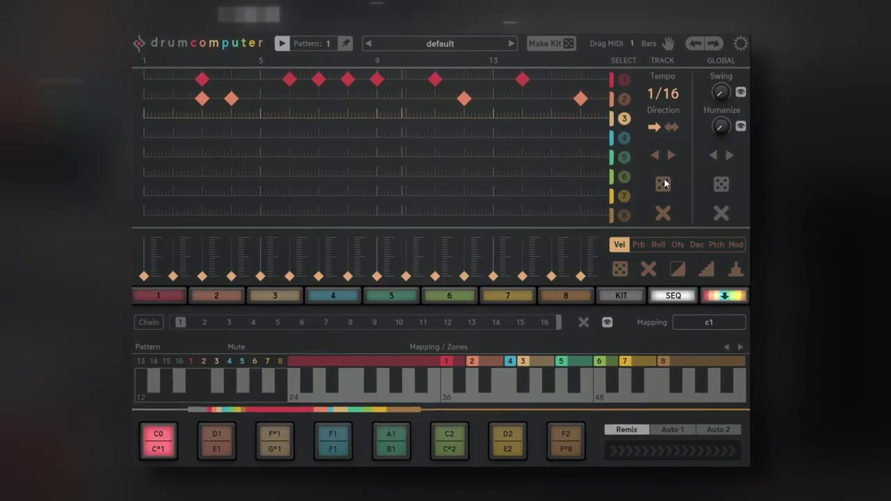
pyautogui.click(661, 184)
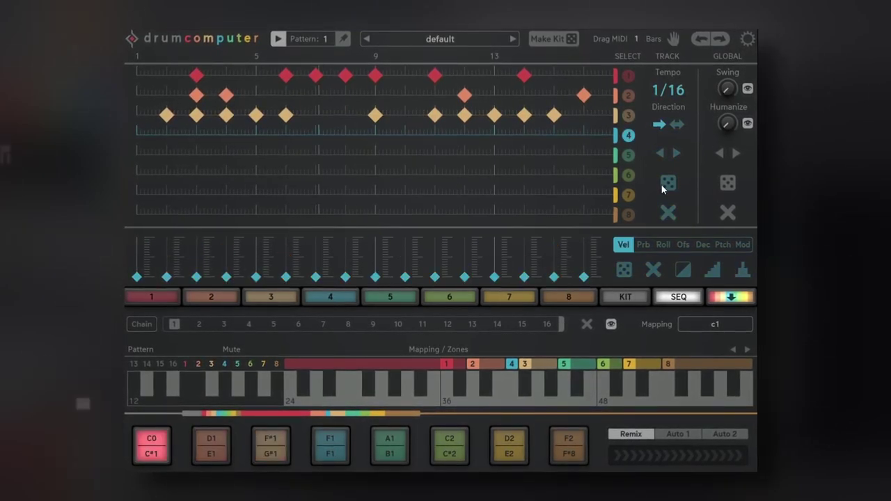
pyautogui.click(662, 184)
pyautogui.click(629, 214)
pyautogui.click(668, 182)
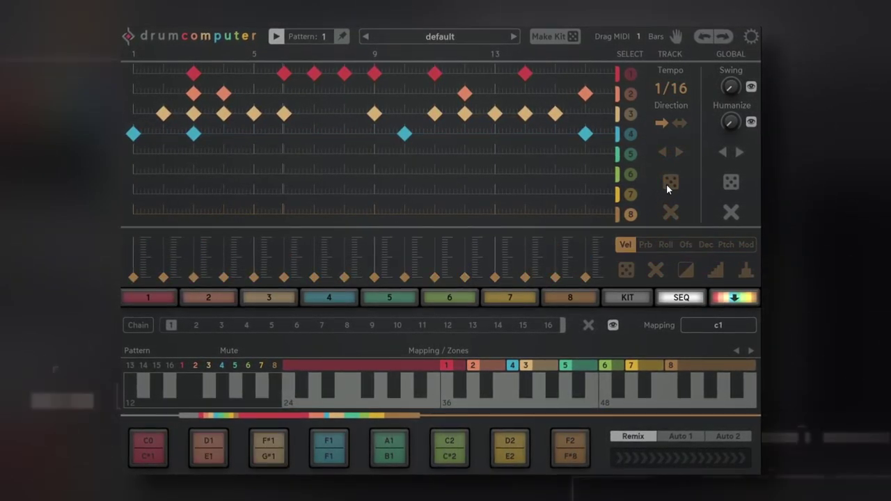
# Step: Randomize track 7's and track 6's note patterns and velocities
pyautogui.click(629, 195)
pyautogui.click(672, 183)
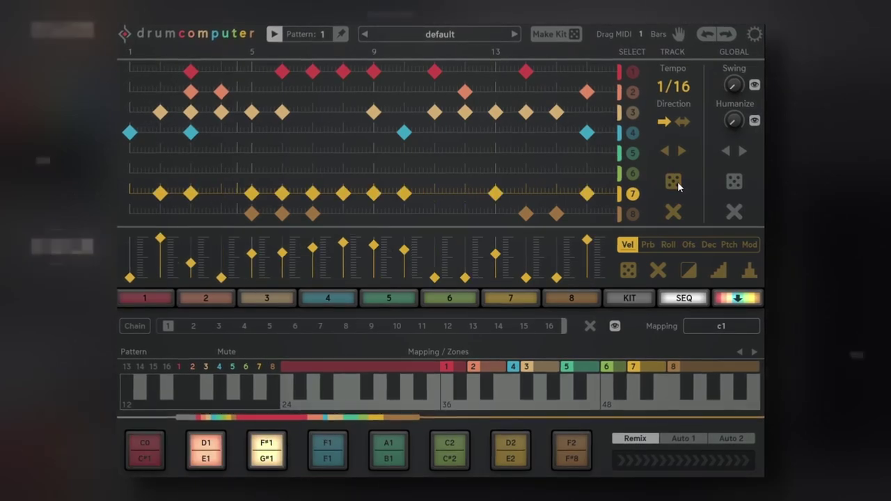
pyautogui.click(678, 184)
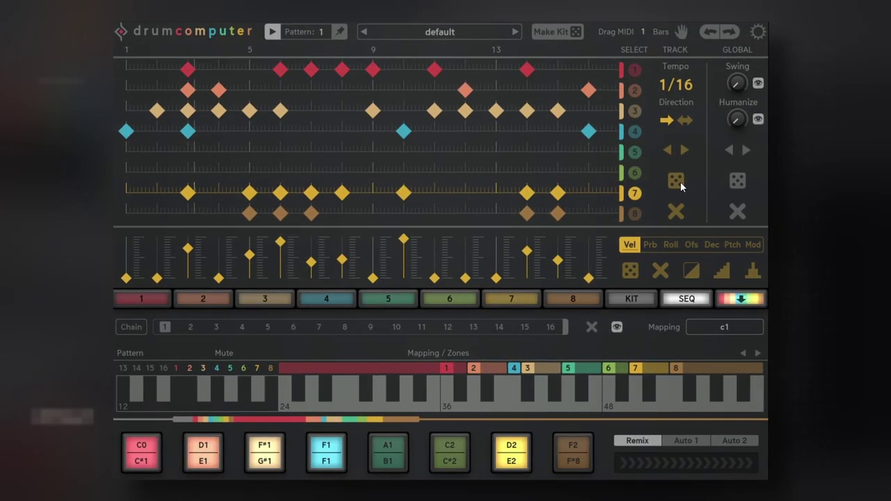
pyautogui.click(677, 181)
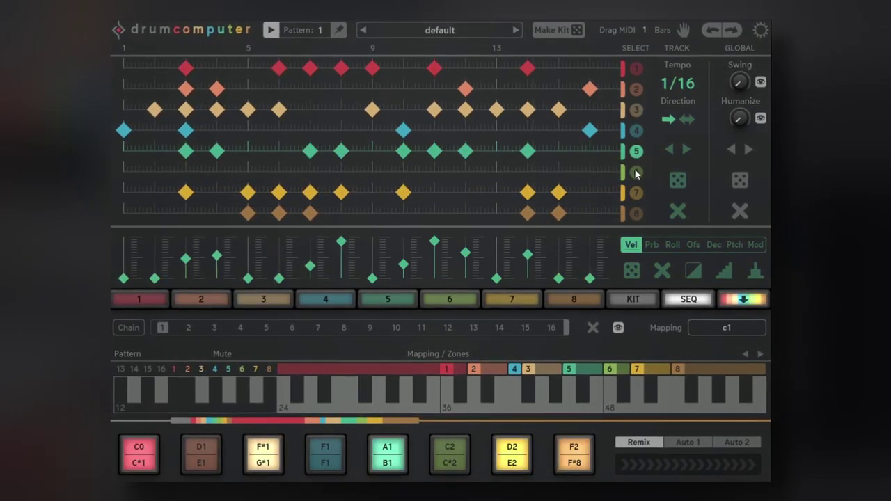
pyautogui.click(679, 183)
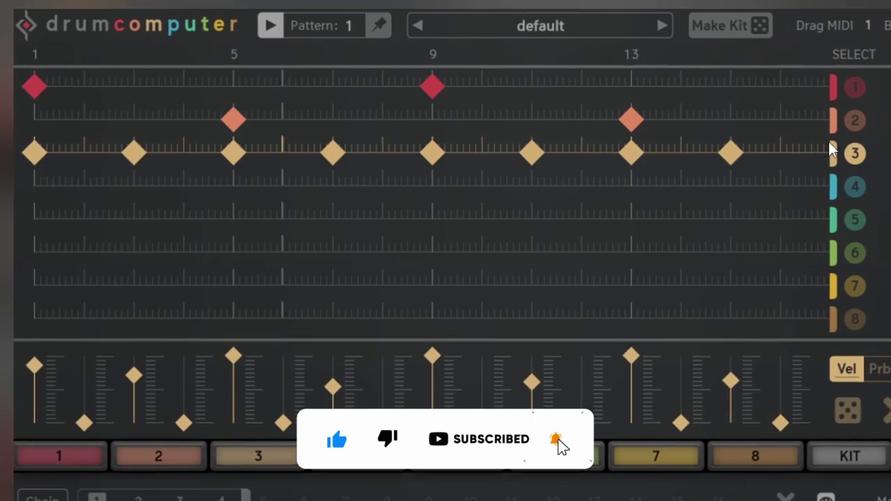
# Step: Shorten track 2's loop to 15 steps and track 3's loop to 14 steps
pyautogui.moveTo(835, 113); pyautogui.dragTo(781, 113)
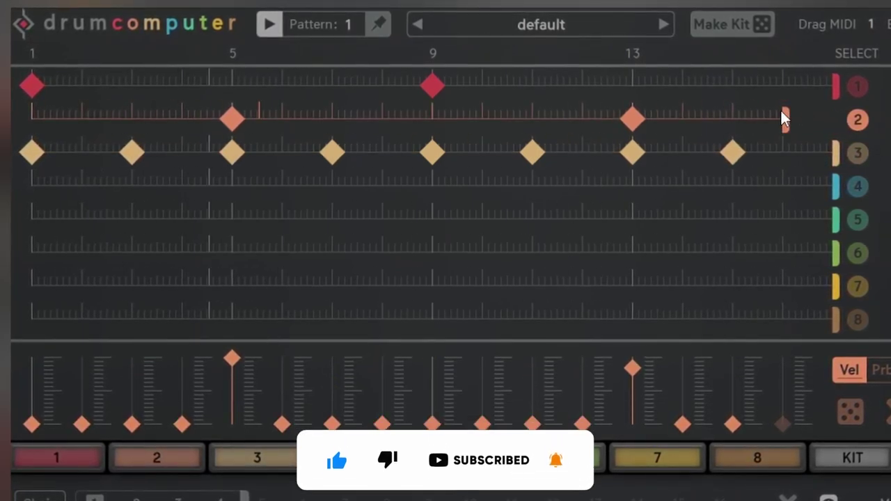
pyautogui.moveTo(836, 154); pyautogui.dragTo(710, 159)
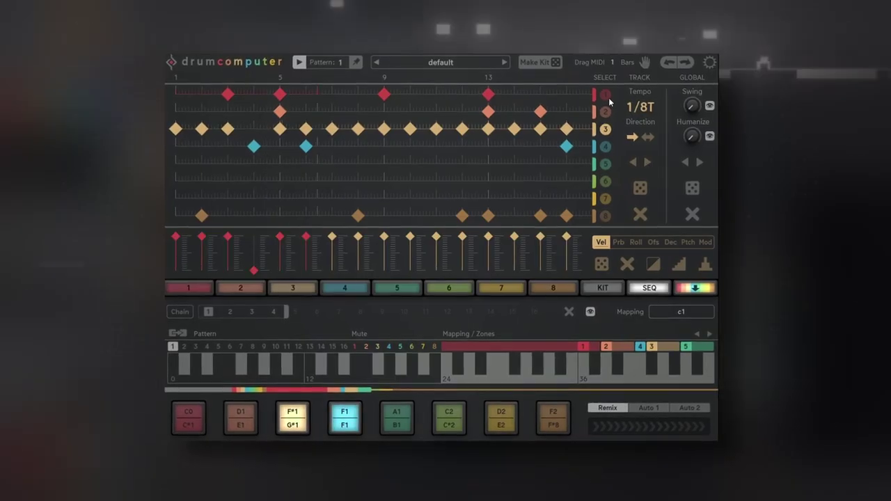
# Step: Shift track 1's hits several steps earlier and raise the global swing to about 21.9%
pyautogui.click(648, 160)
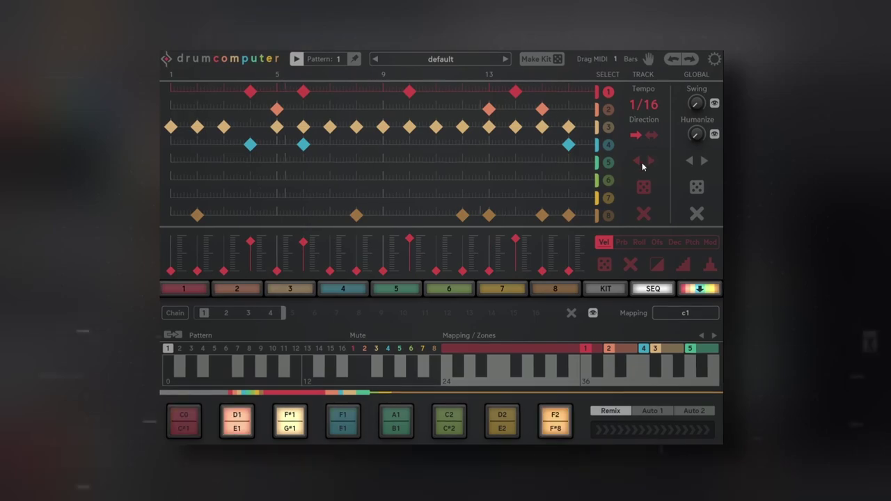
pyautogui.click(636, 160)
pyautogui.click(636, 160)
pyautogui.click(637, 159)
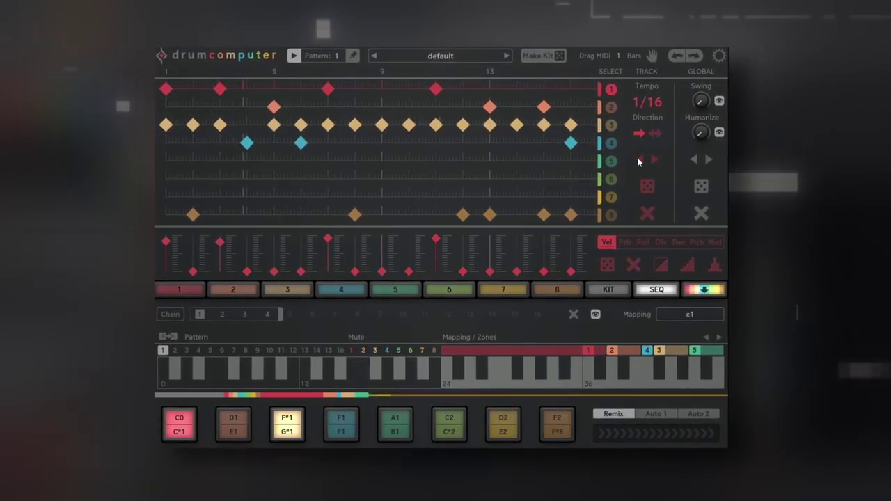
pyautogui.click(638, 160)
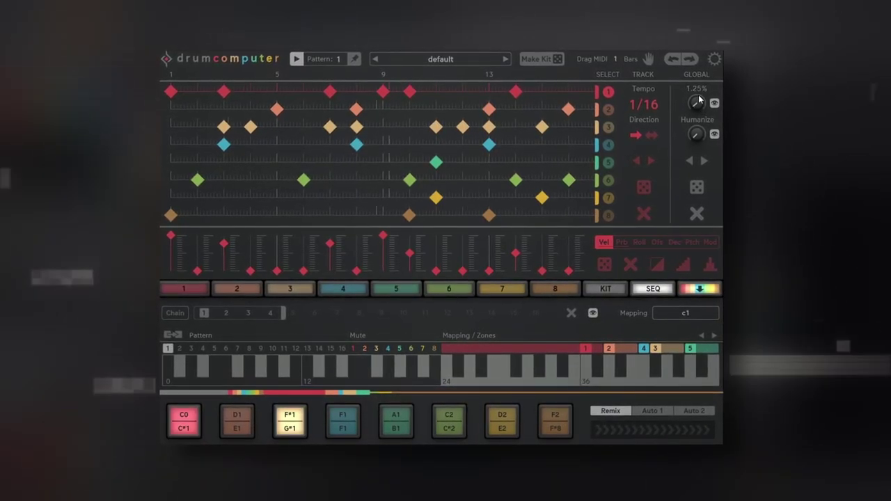
pyautogui.moveTo(700, 100); pyautogui.dragTo(699, 54)
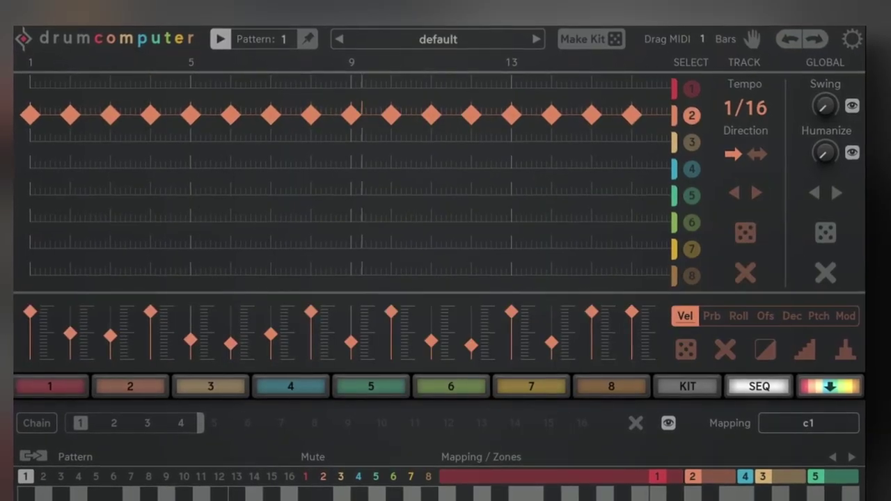
# Step: Add a step-1 hit on track 1, view the Roll/Ofs/Dec/Ptch lanes, and randomize track 2's velocities
pyautogui.click(28, 84)
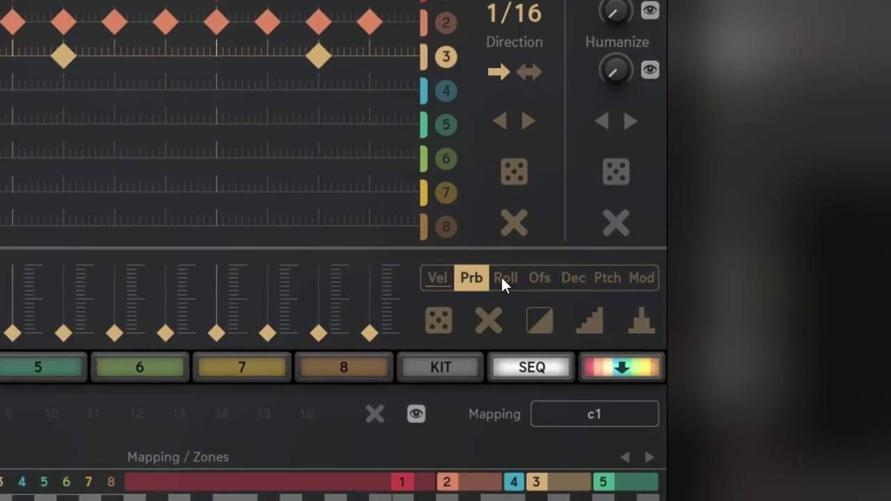
pyautogui.click(504, 278)
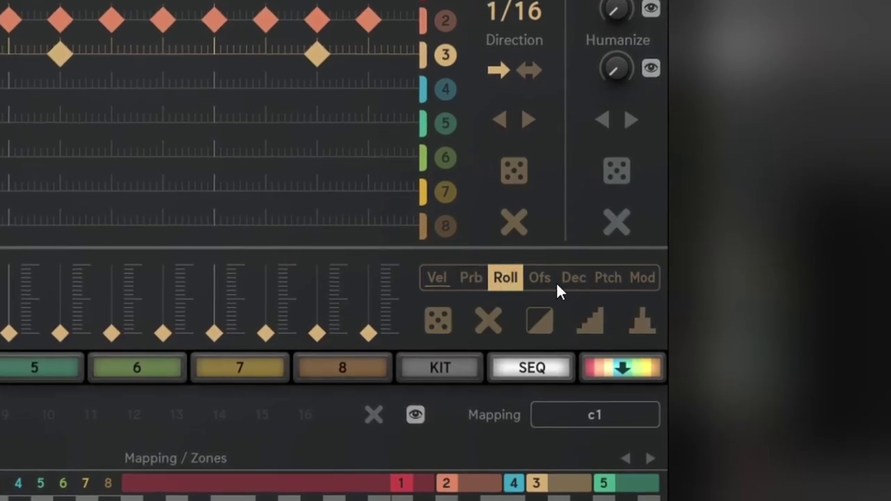
pyautogui.click(541, 278)
pyautogui.click(574, 279)
pyautogui.click(605, 279)
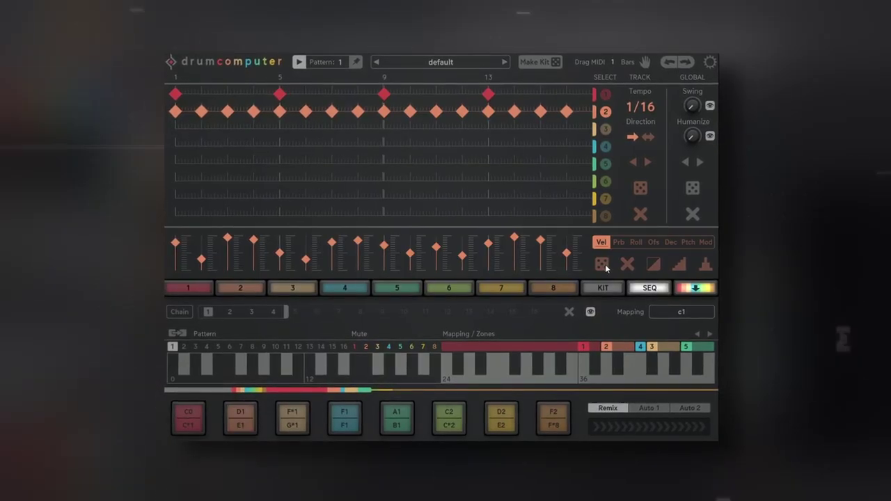
pyautogui.click(606, 264)
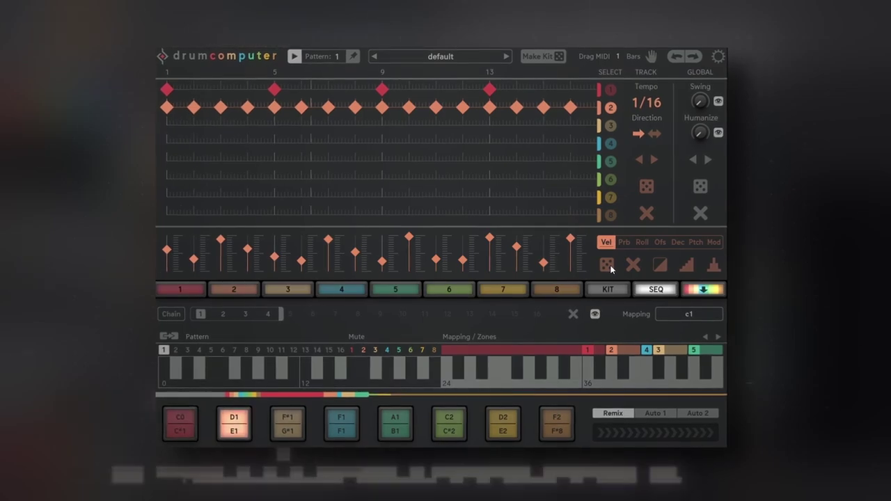
pyautogui.click(608, 264)
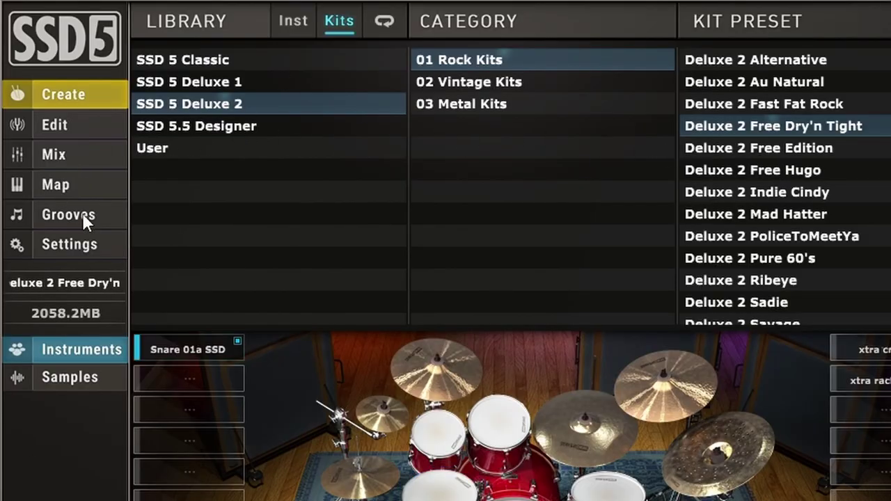
# Step: Show the Grooves library in SSD5's sidebar
pyautogui.click(82, 215)
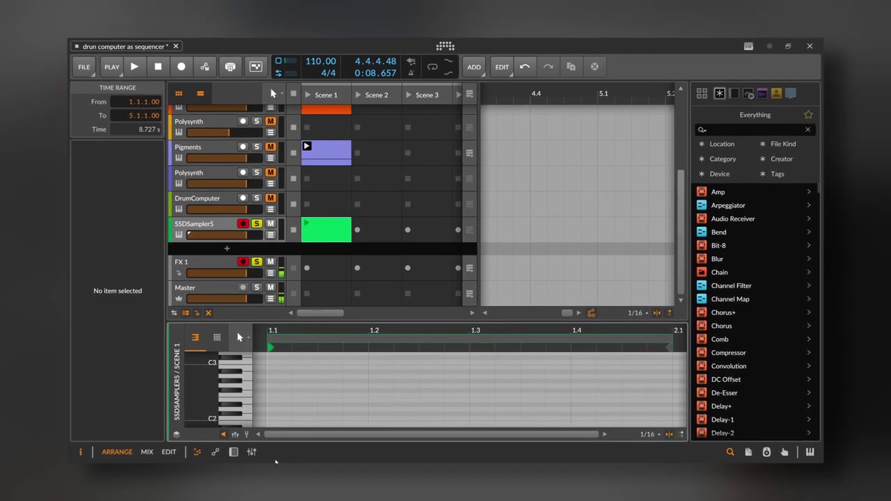
# Step: Raise the launcher/editor divider so the clip's piano-roll editor is taller
pyautogui.moveTo(270, 322); pyautogui.dragTo(270, 231)
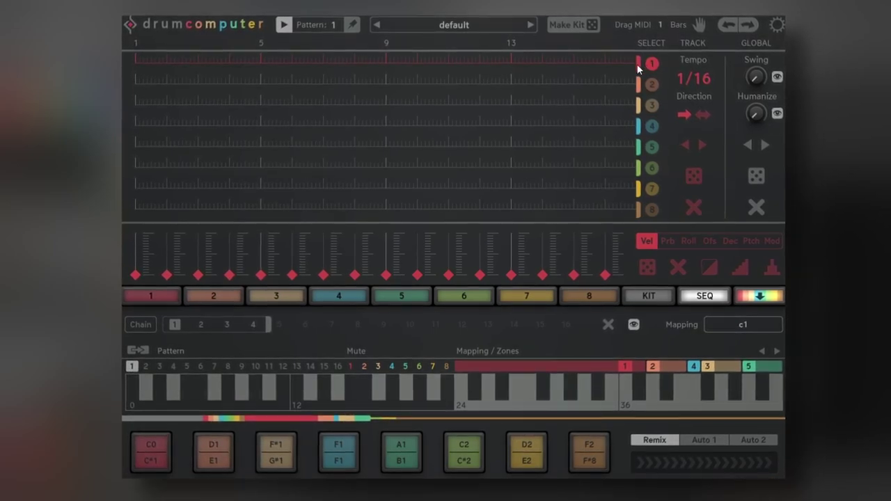
# Step: Shorten Drum Computer's track 1 loop to about 14 steps and close the plugin window
pyautogui.moveTo(638, 62); pyautogui.dragTo(576, 62)
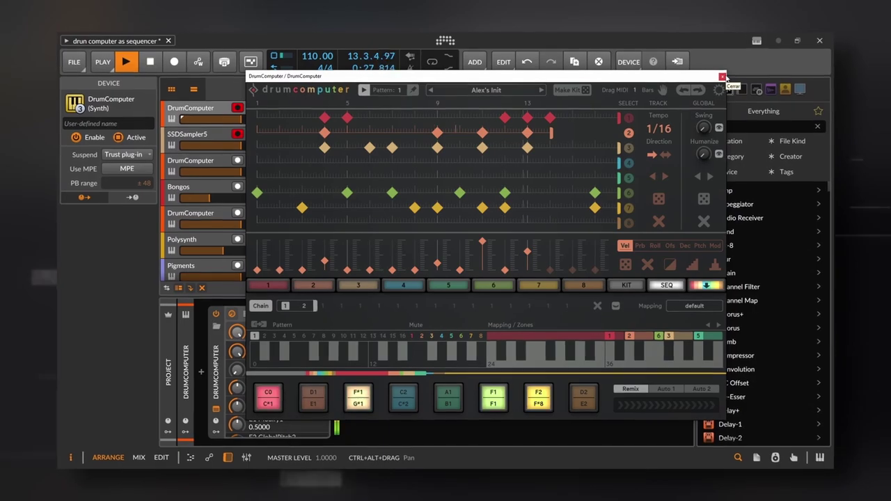
pyautogui.click(727, 72)
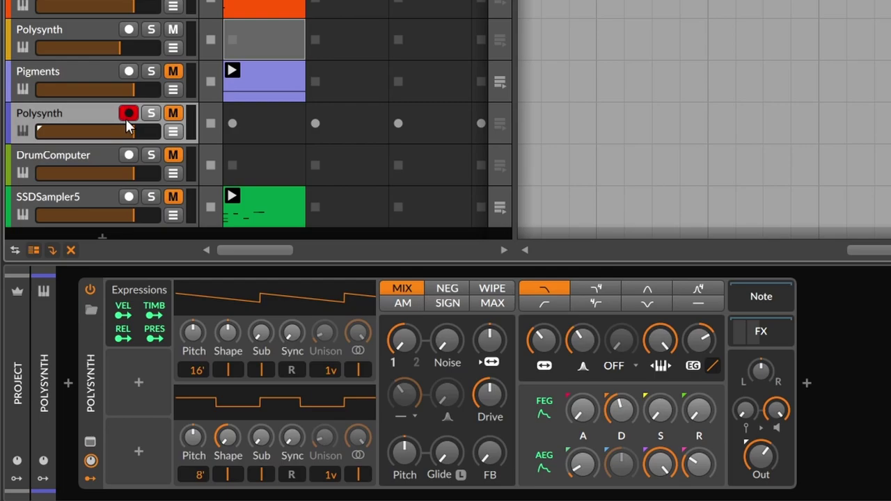
# Step: Move the selection and record-arm up to the Pigments track
pyautogui.press('Up')
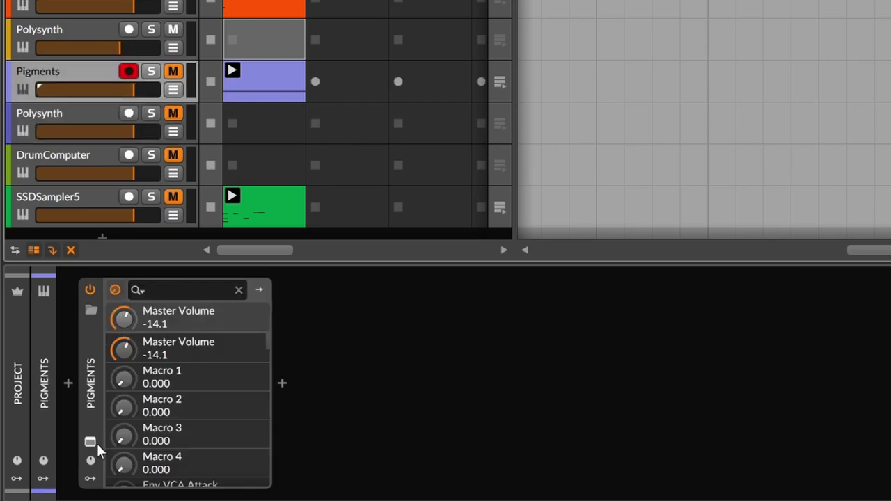
# Step: Bring up the Pigments plugin window from the track's device panel
pyautogui.click(90, 442)
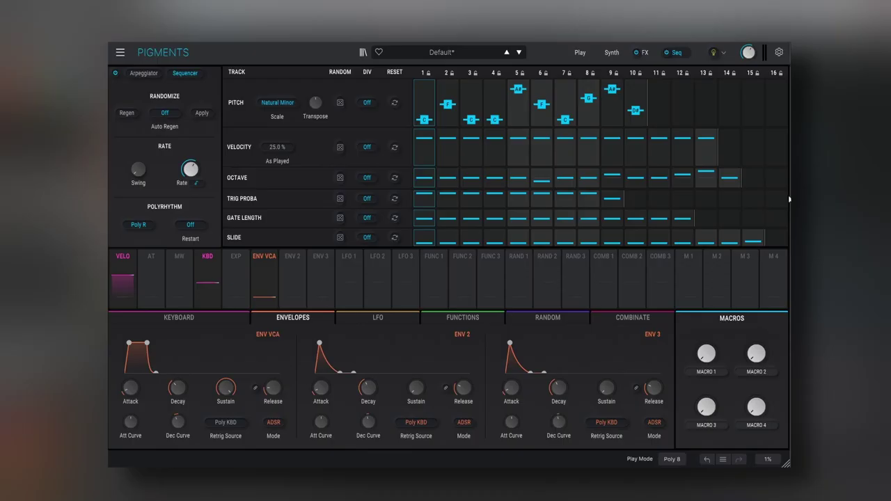